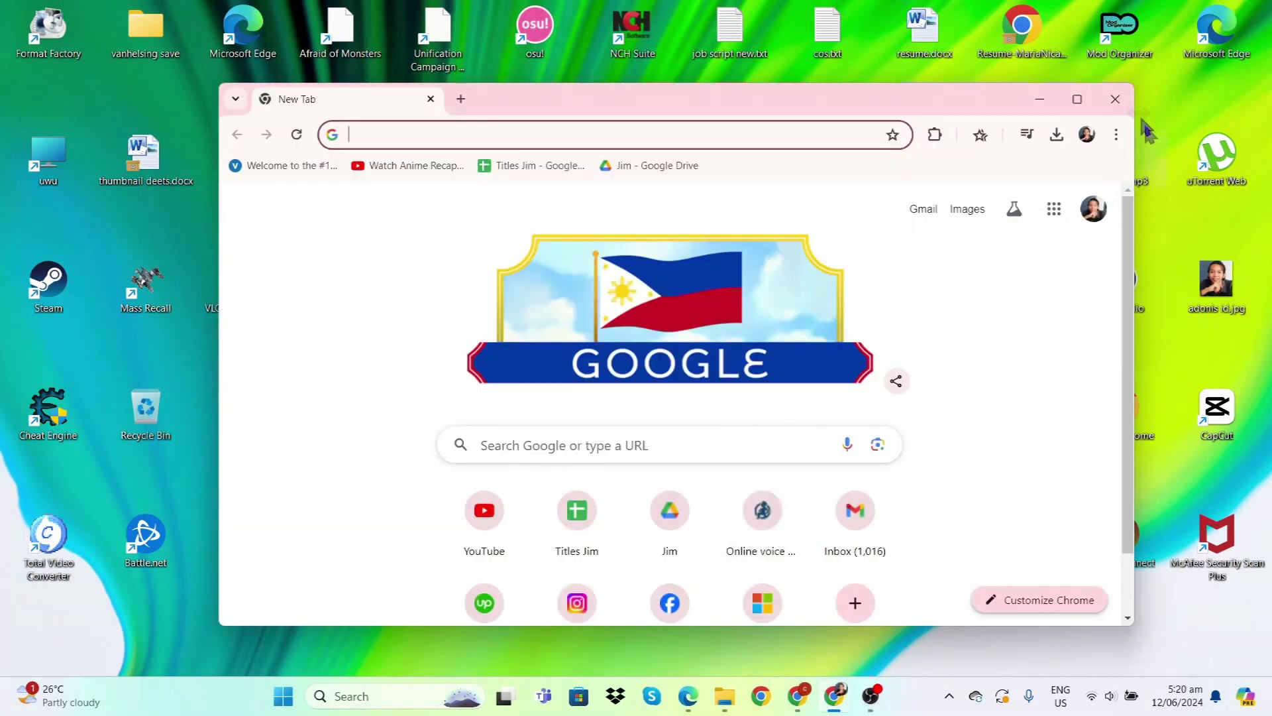
# Reach the list of all stored site data under Chrome's third-party cookie settings
pyautogui.click(1078, 95)
pyautogui.click(1253, 52)
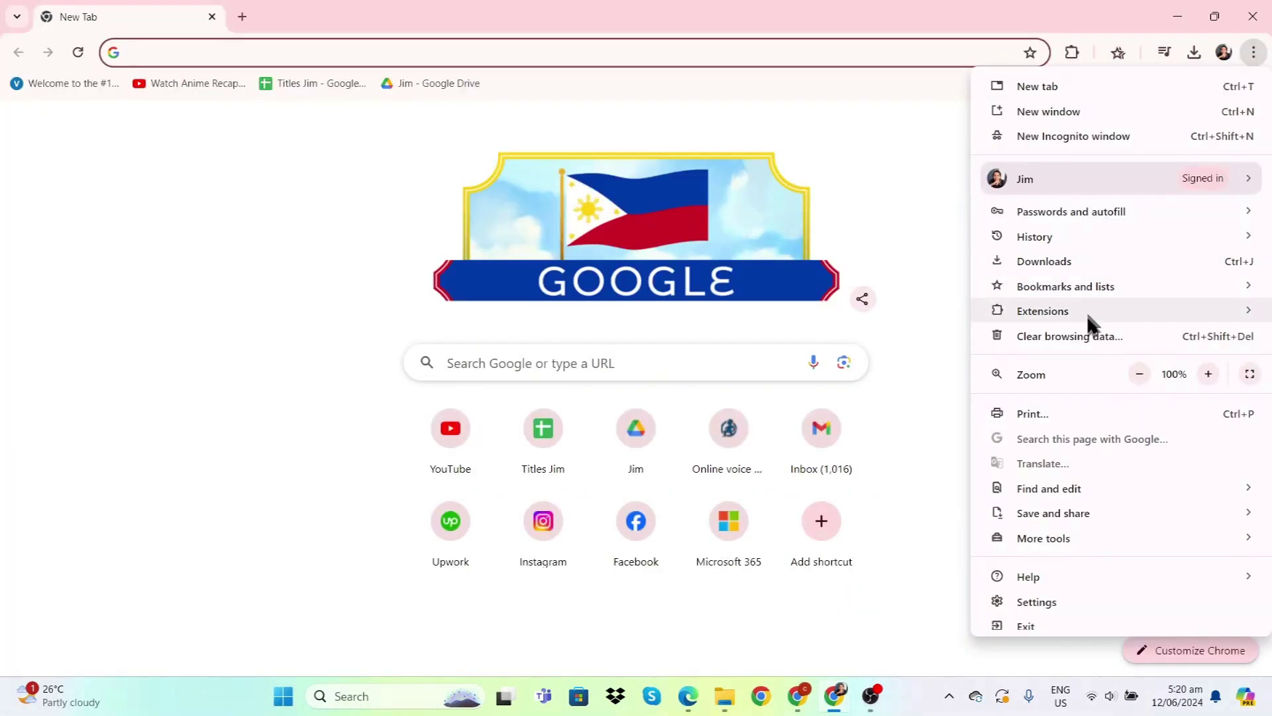
pyautogui.click(1050, 601)
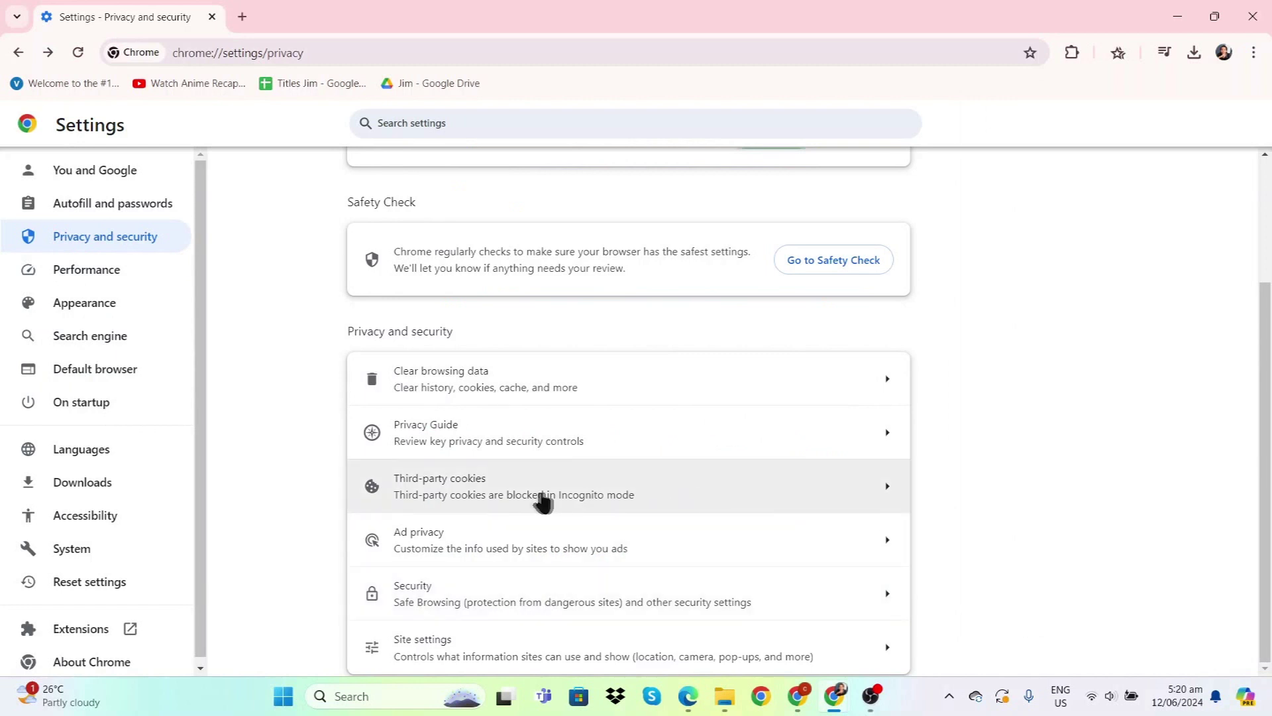
pyautogui.click(595, 491)
pyautogui.scroll(-3, 595, 491)
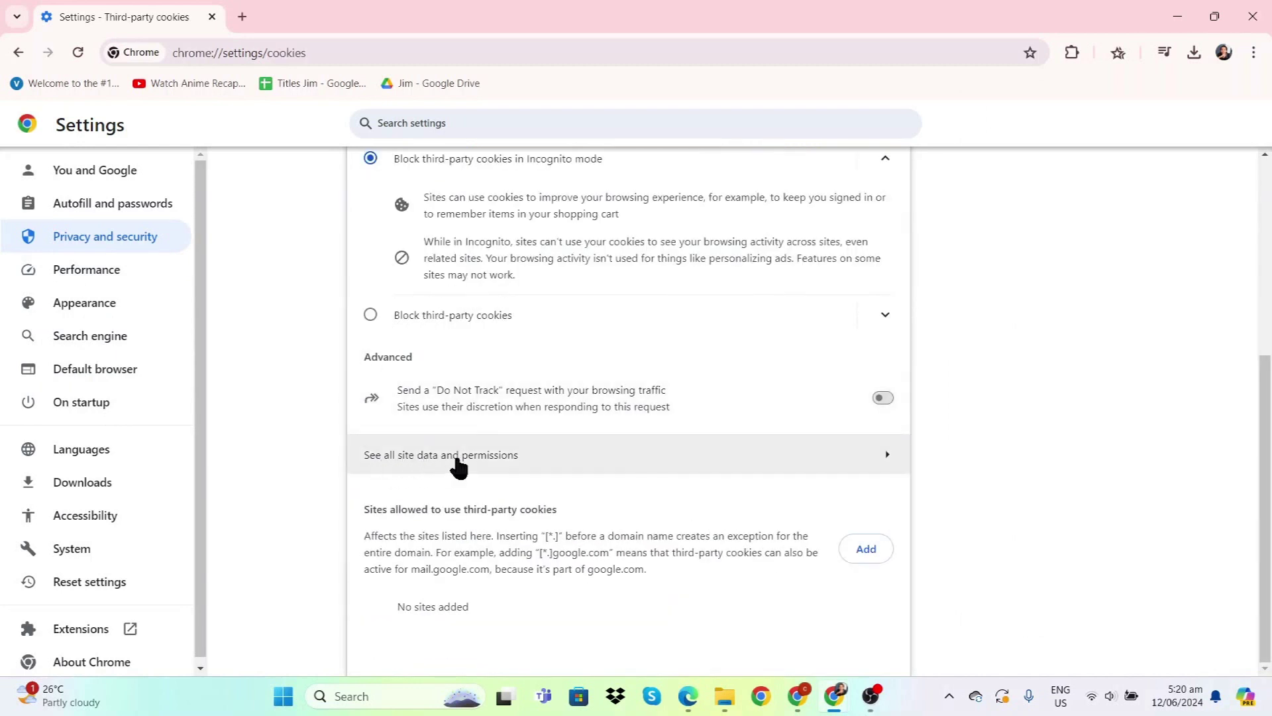
pyautogui.click(532, 456)
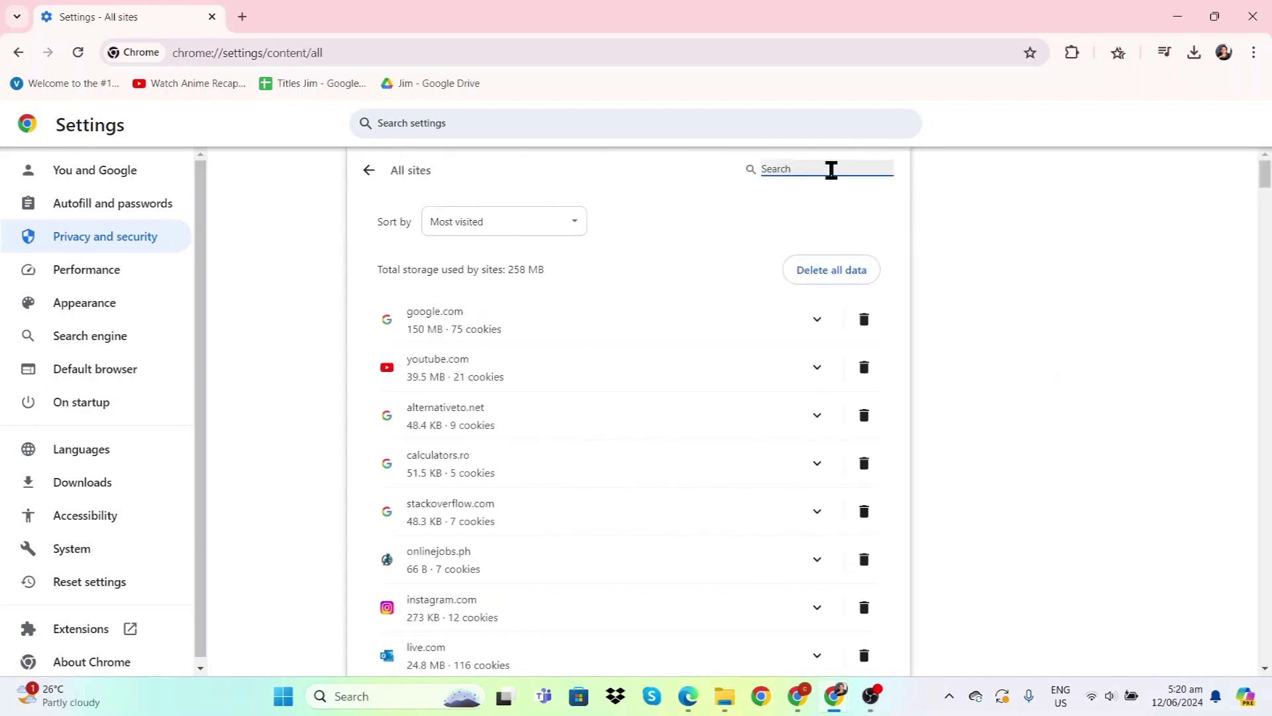
pyautogui.write('outloo')
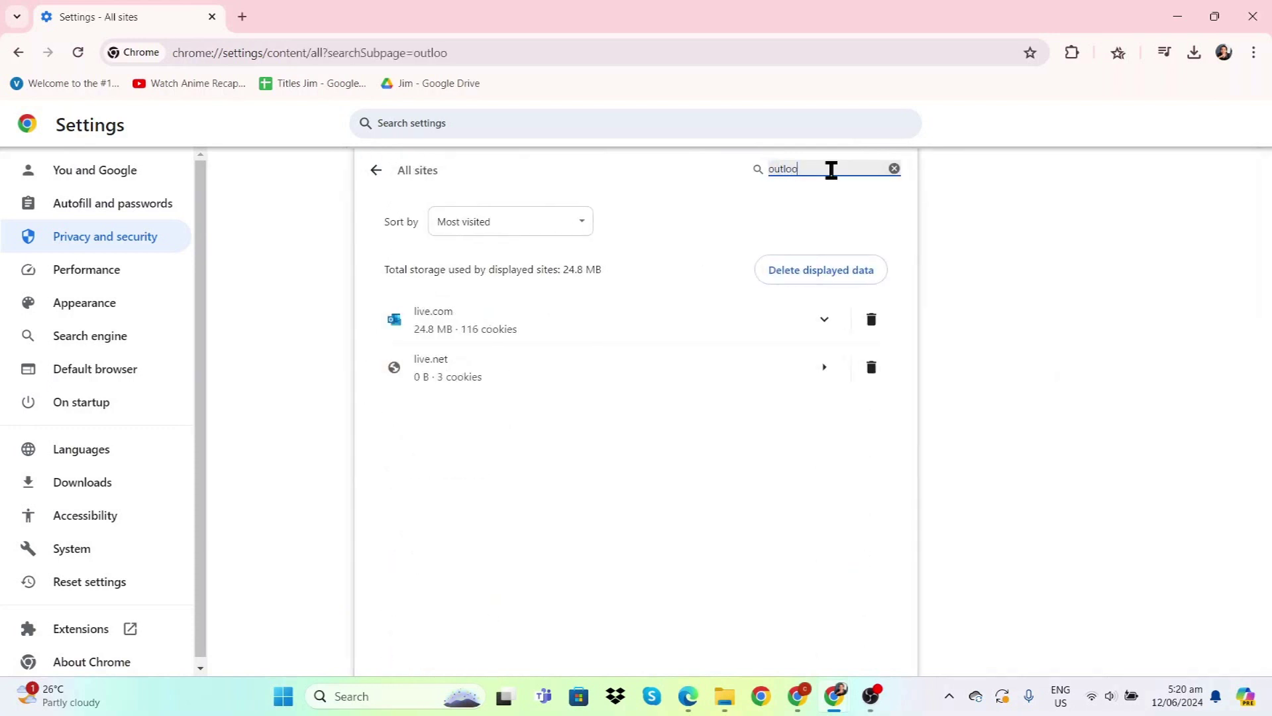
# Delete the stored data for the Outlook sites live.com and live.net, then close Chrome
pyautogui.click(800, 283)
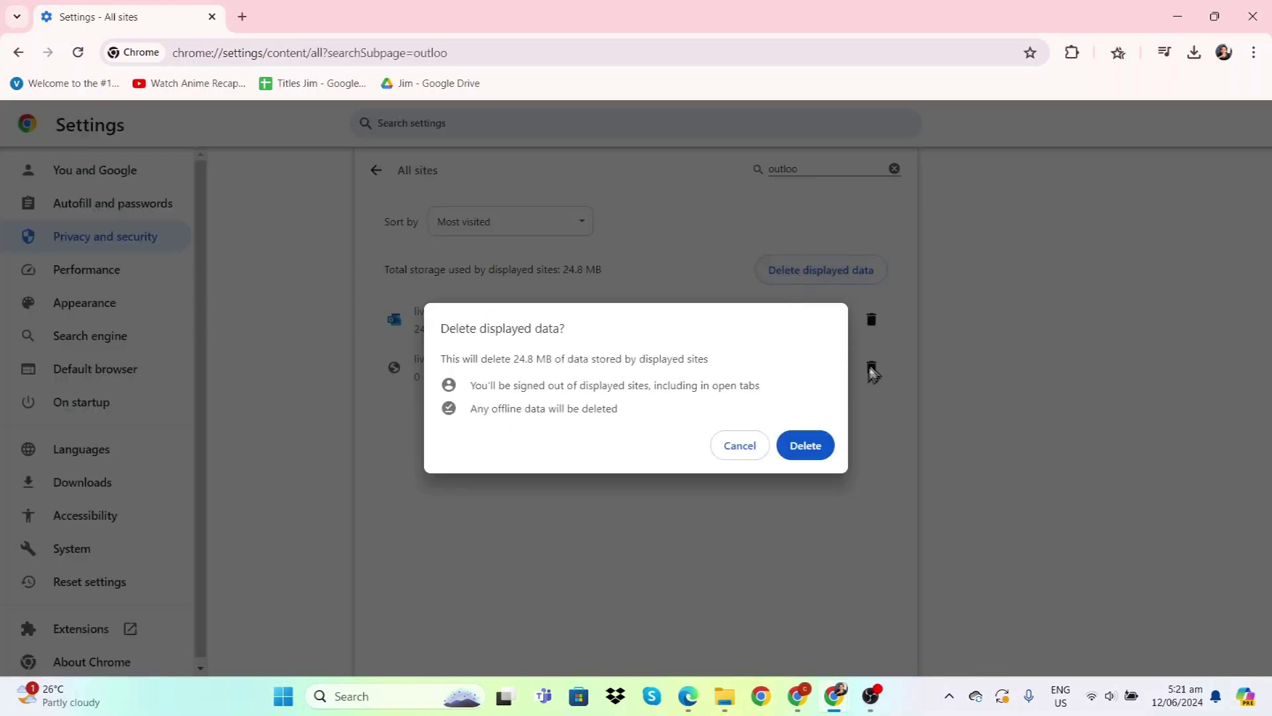
pyautogui.click(809, 450)
pyautogui.click(1253, 16)
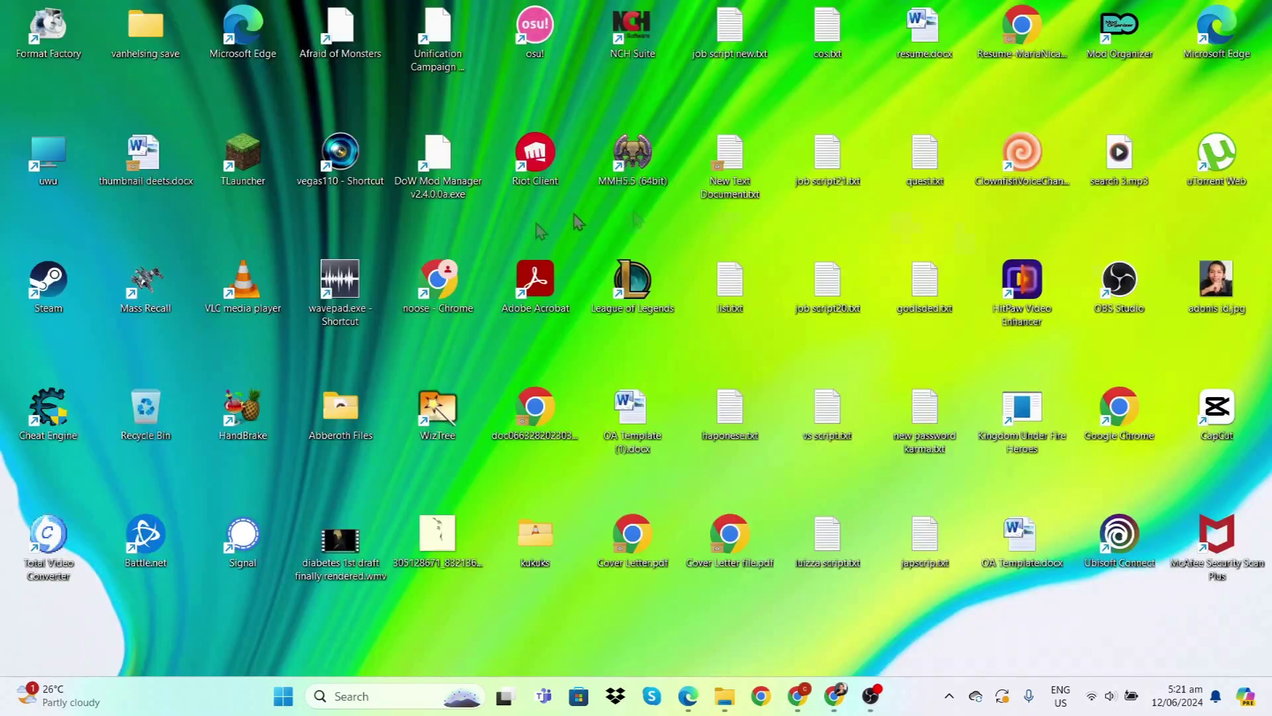
# Launch Control Panel and find the Internet Options settings
pyautogui.click(353, 695)
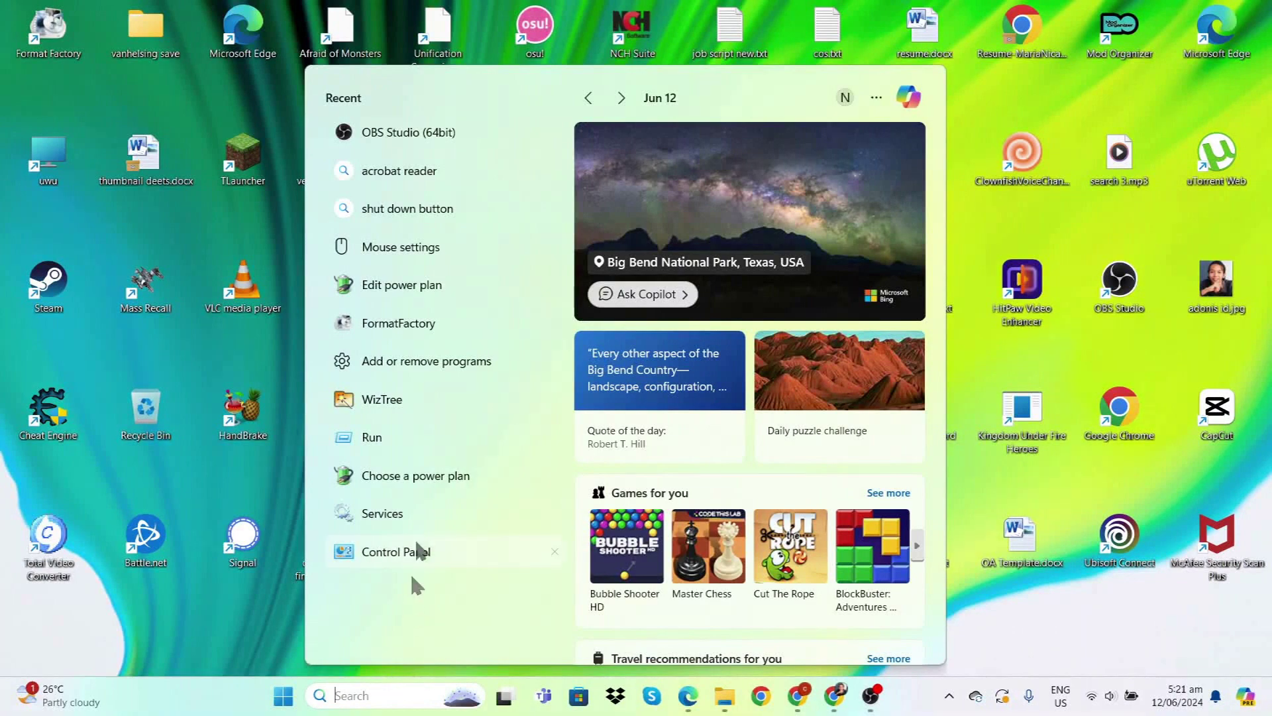
pyautogui.click(425, 553)
pyautogui.click(944, 146)
pyautogui.write('inter')
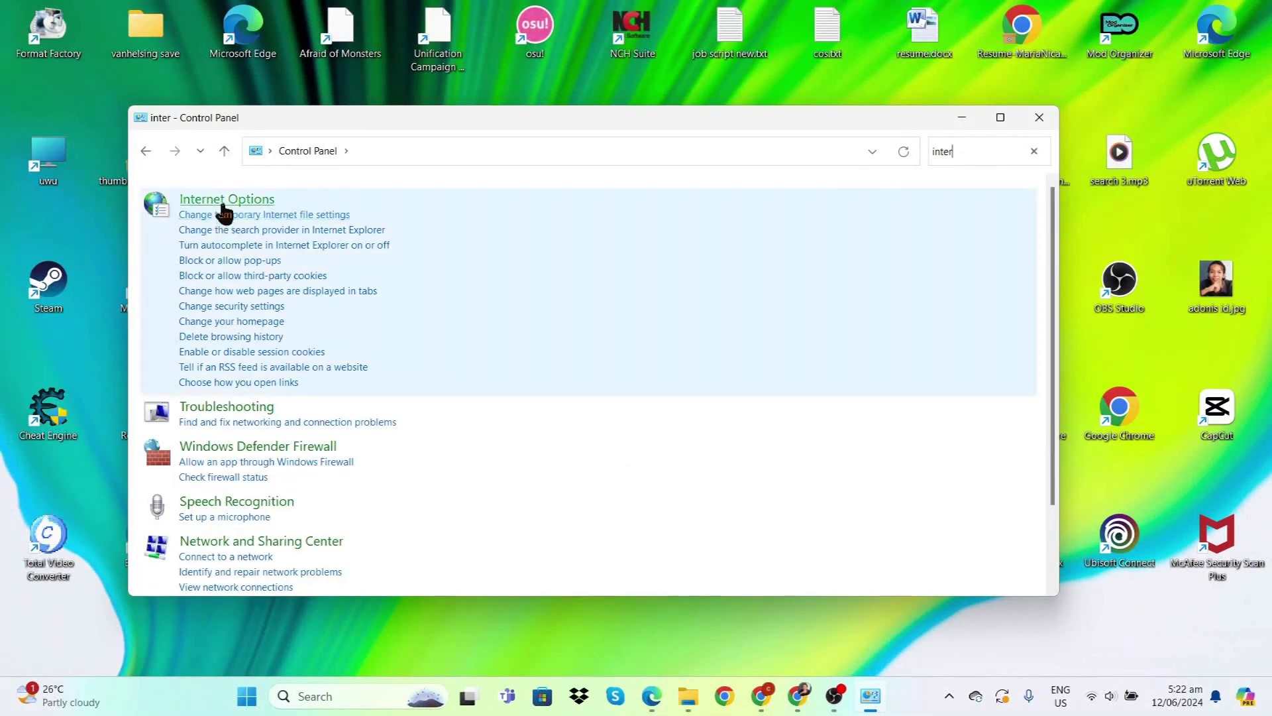
pyautogui.click(221, 205)
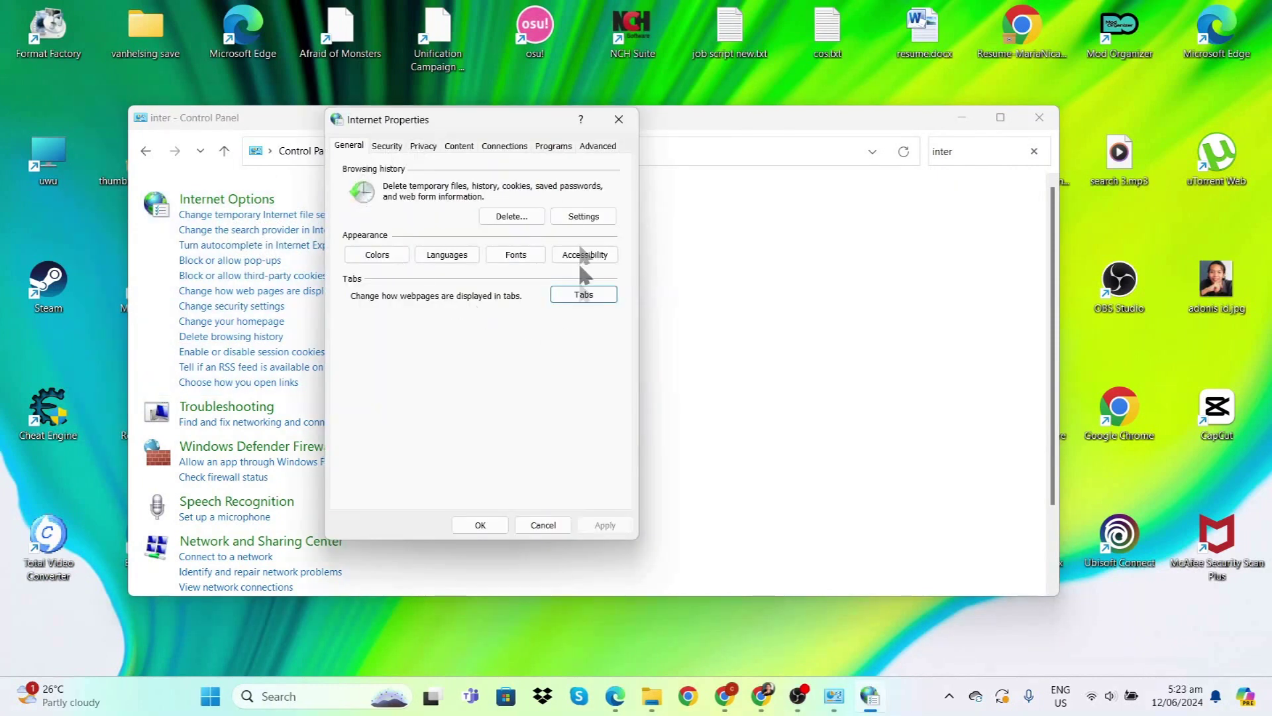
# Enable 'Do not save encrypted pages to disk' in the Advanced settings and apply it
pyautogui.click(600, 149)
pyautogui.scroll(-3, 520, 249)
pyautogui.scroll(-4, 520, 250)
pyautogui.scroll(-4, 418, 362)
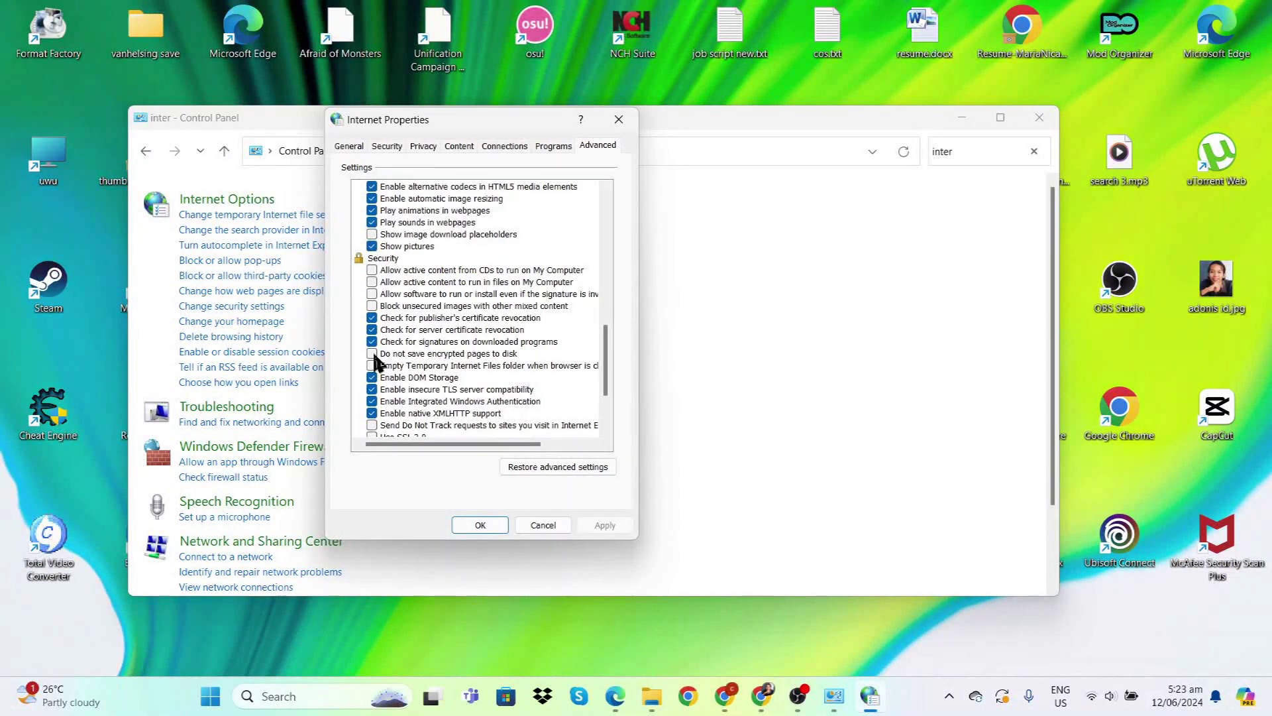
pyautogui.click(373, 353)
pyautogui.click(603, 524)
pyautogui.click(485, 523)
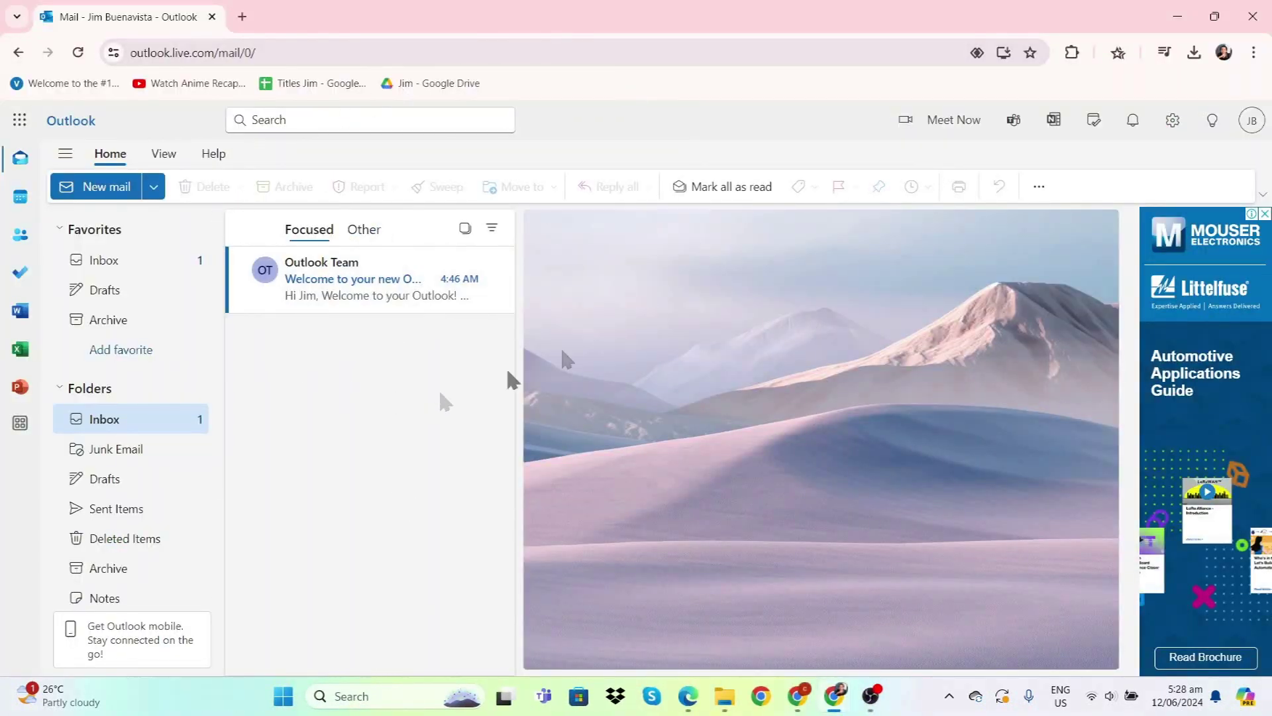
# Check outlook.live.com's site permissions, confirming JavaScript and Images stay allowed
pyautogui.click(114, 51)
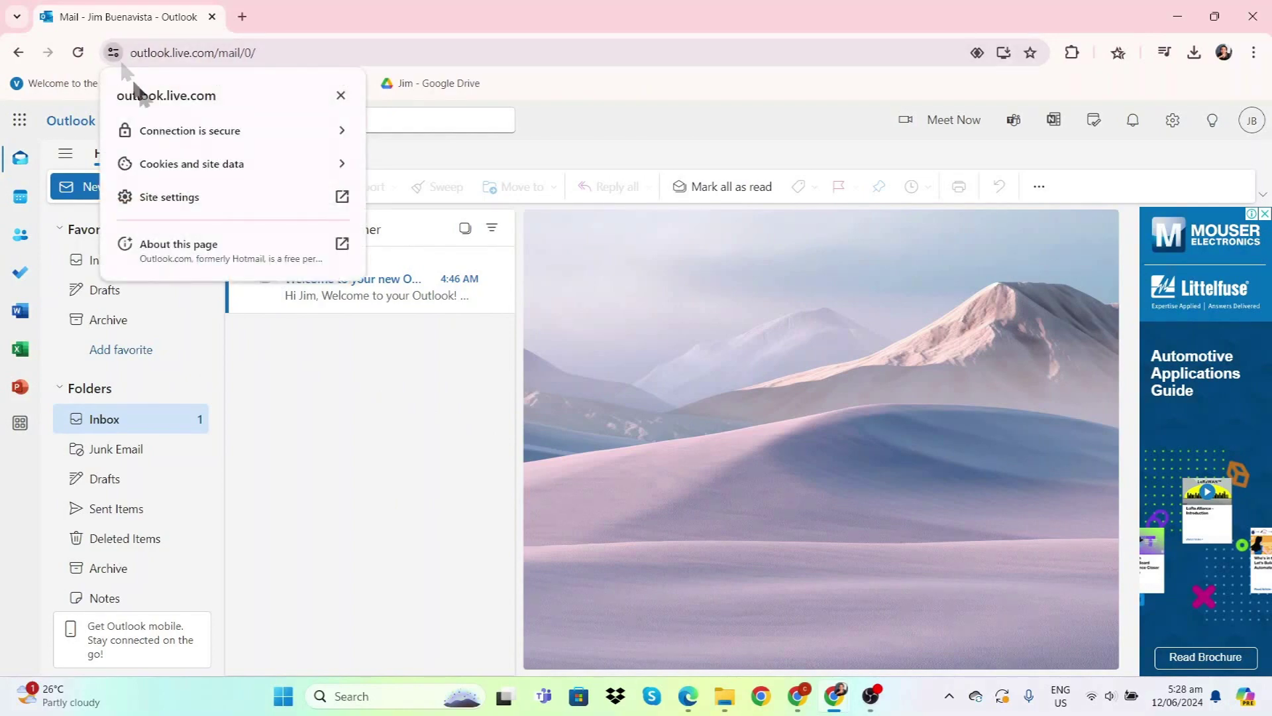
pyautogui.click(155, 199)
pyautogui.scroll(-3, 659, 281)
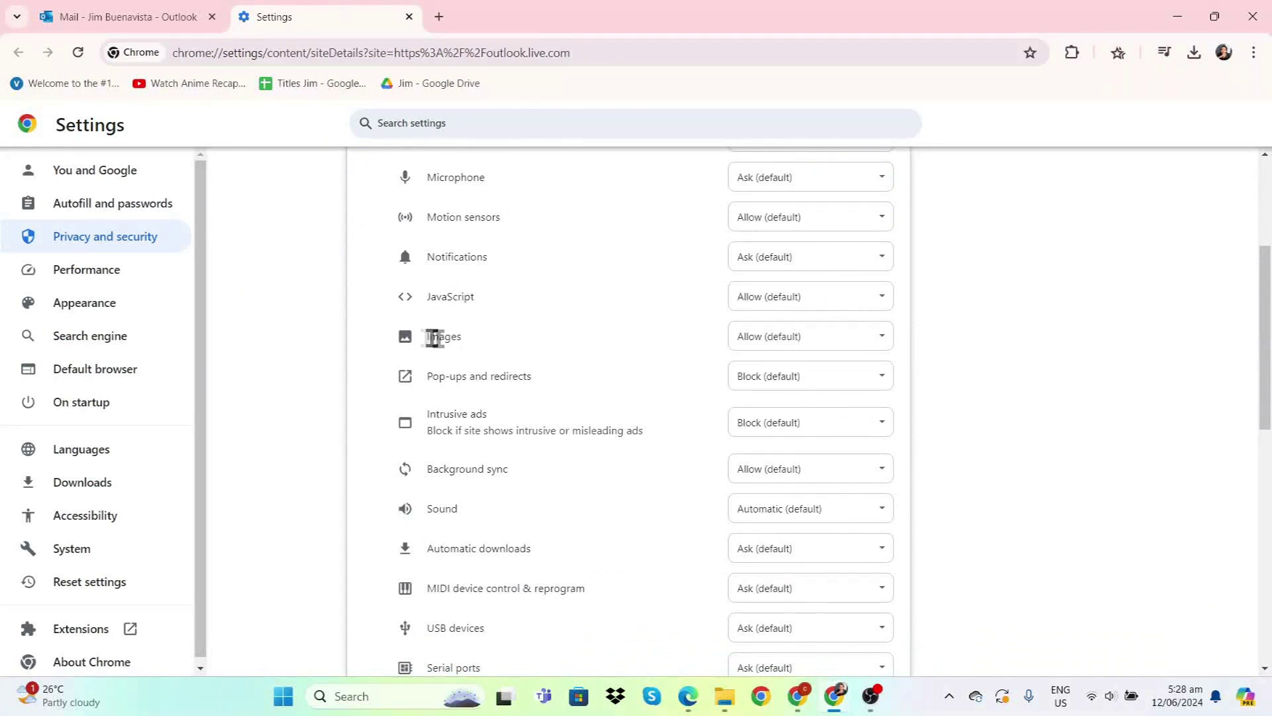
pyautogui.click(752, 299)
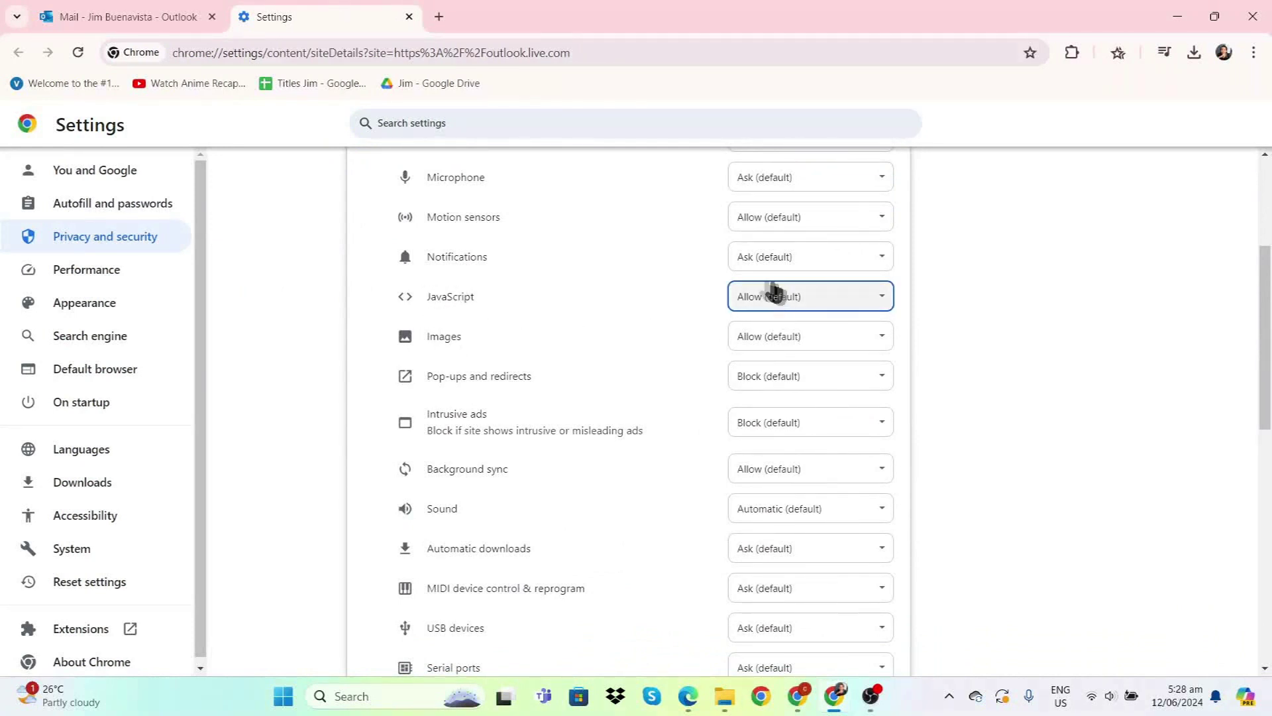
pyautogui.click(771, 341)
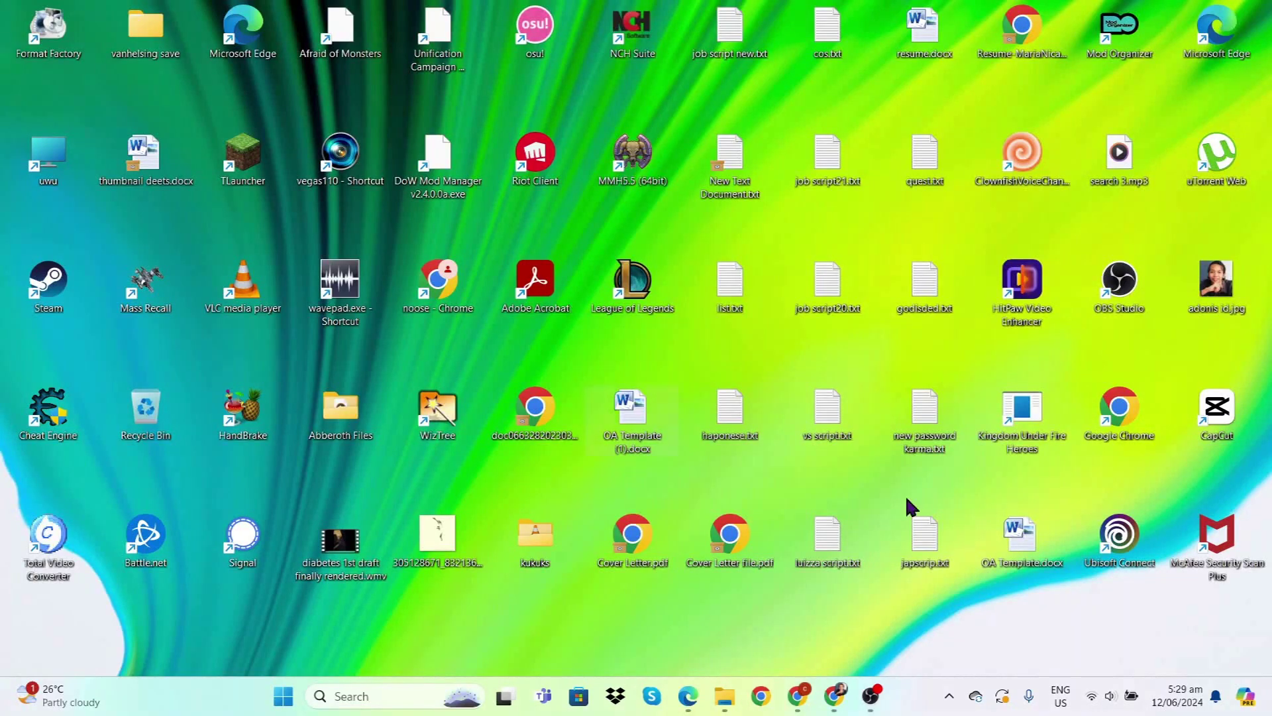
# Launch Adobe Acrobat Reader from Windows search and bring up its menu
pyautogui.click(397, 696)
pyautogui.write('acr')
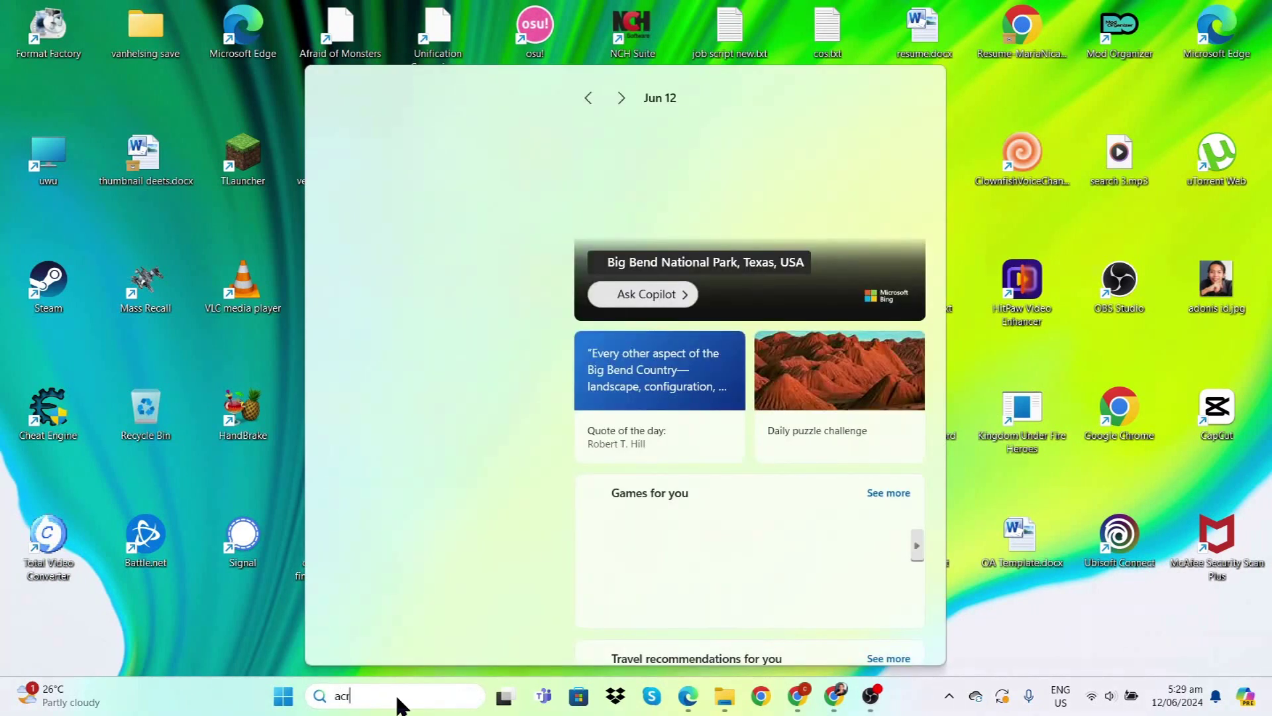
pyautogui.click(429, 182)
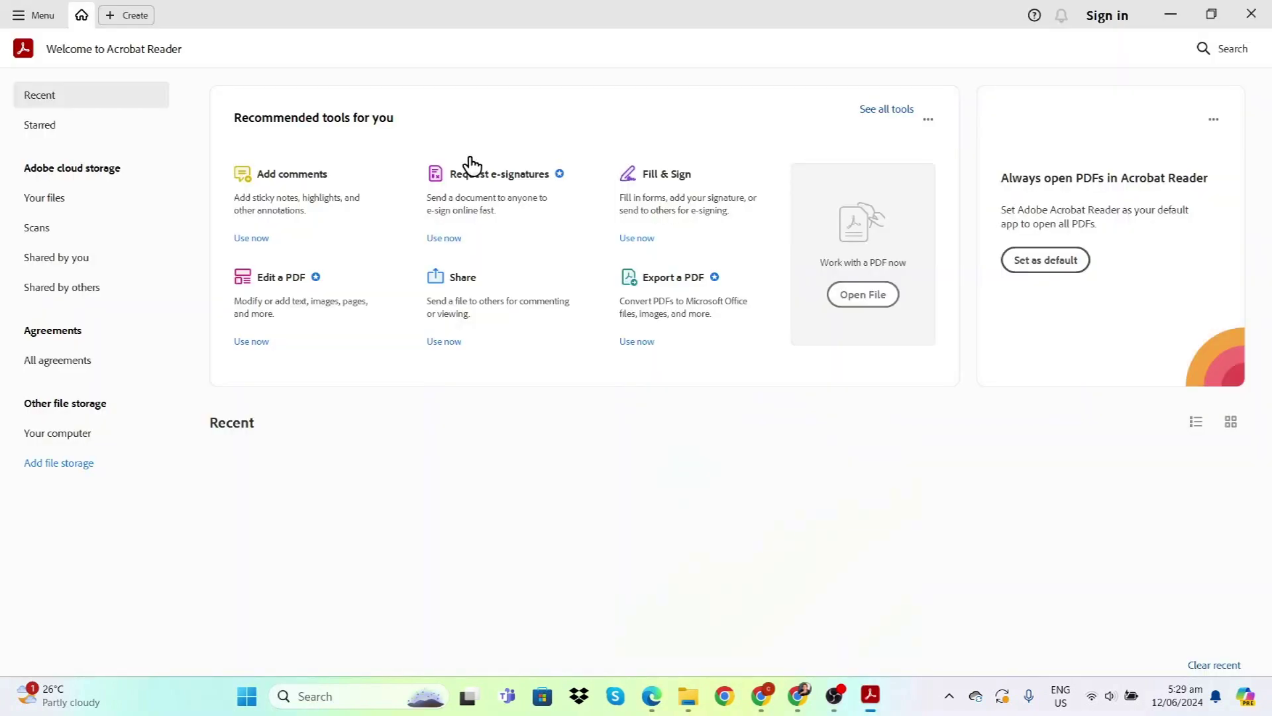
pyautogui.click(18, 20)
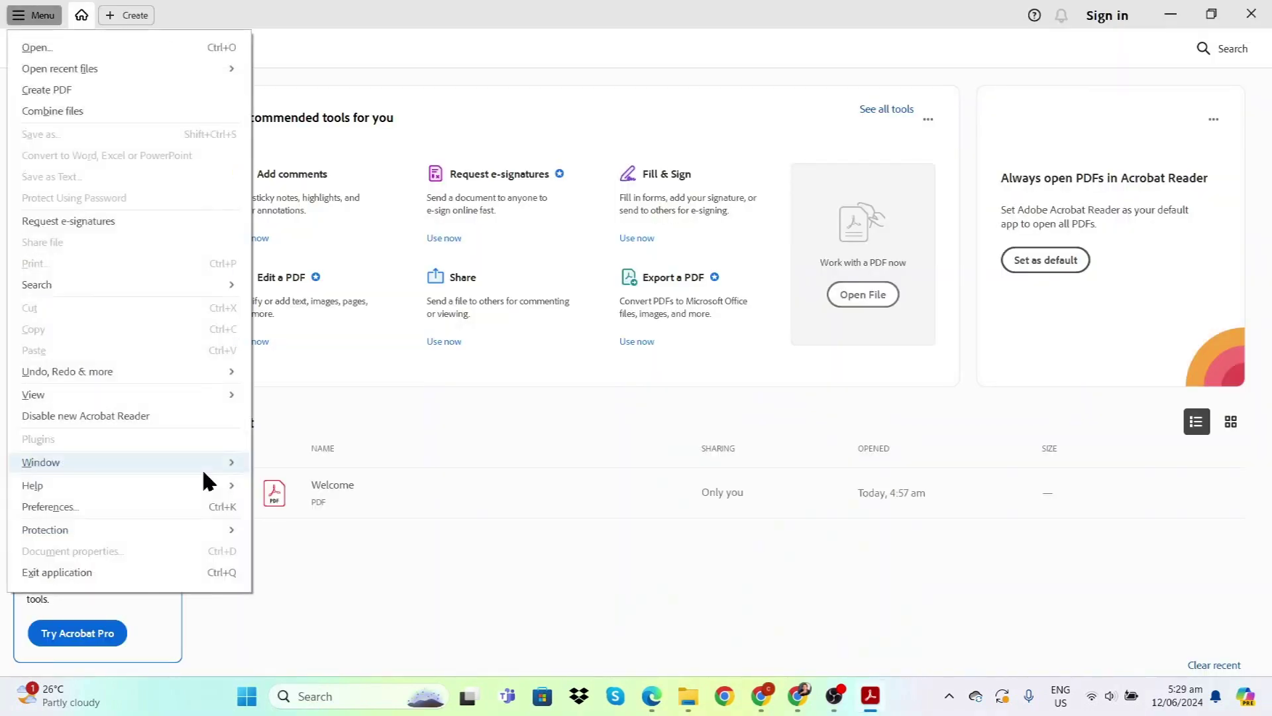
pyautogui.moveTo(33, 485)
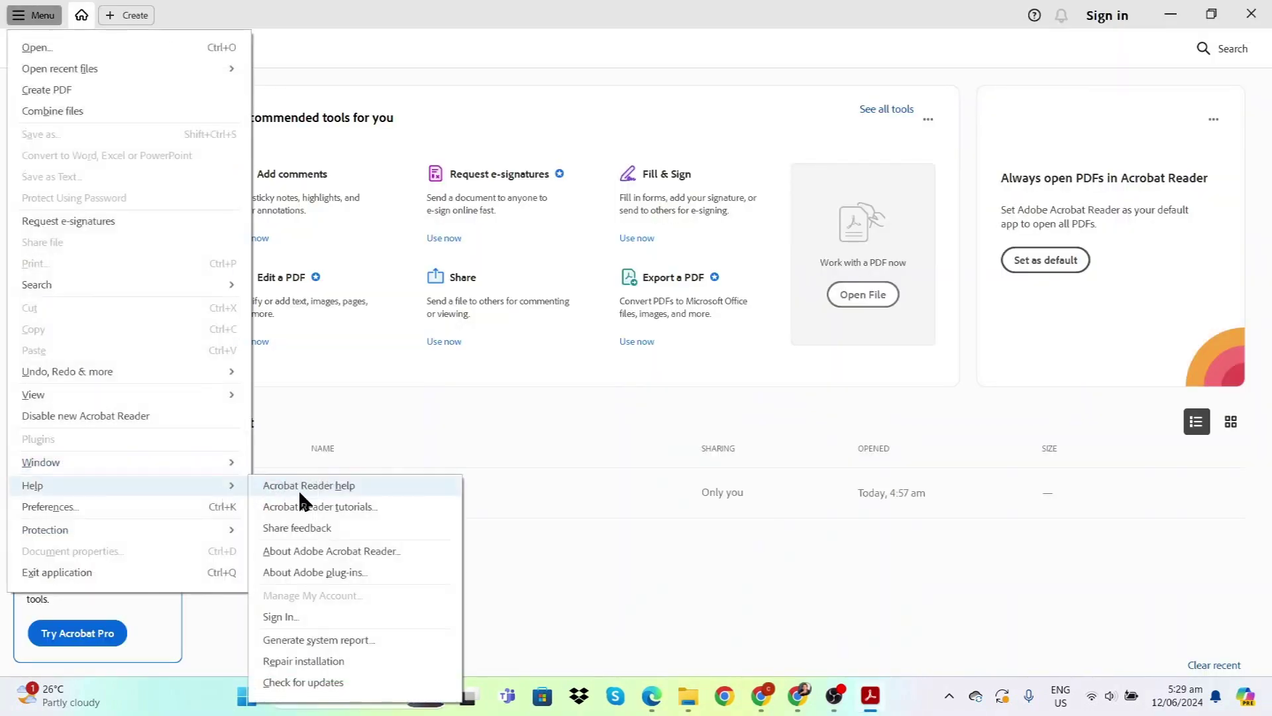
# Run Repair installation from Help, confirm it, and decline making Acrobat the default PDF app
pyautogui.click(341, 661)
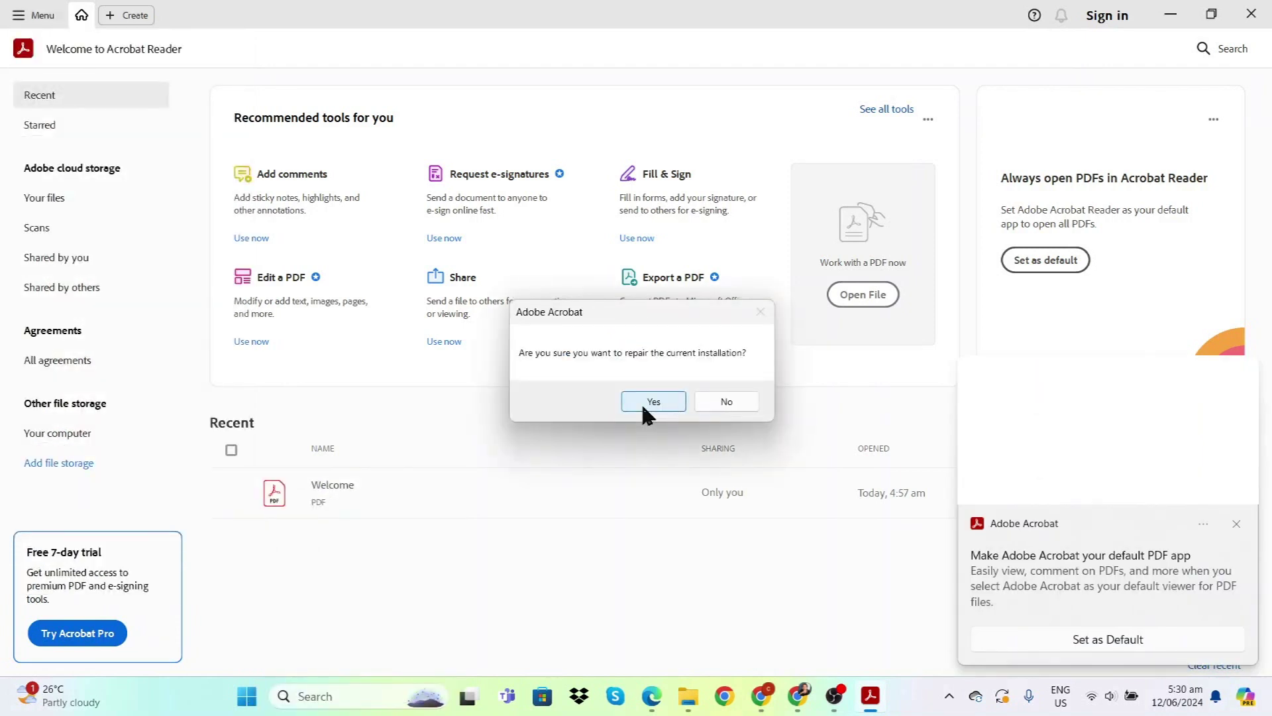
pyautogui.click(646, 402)
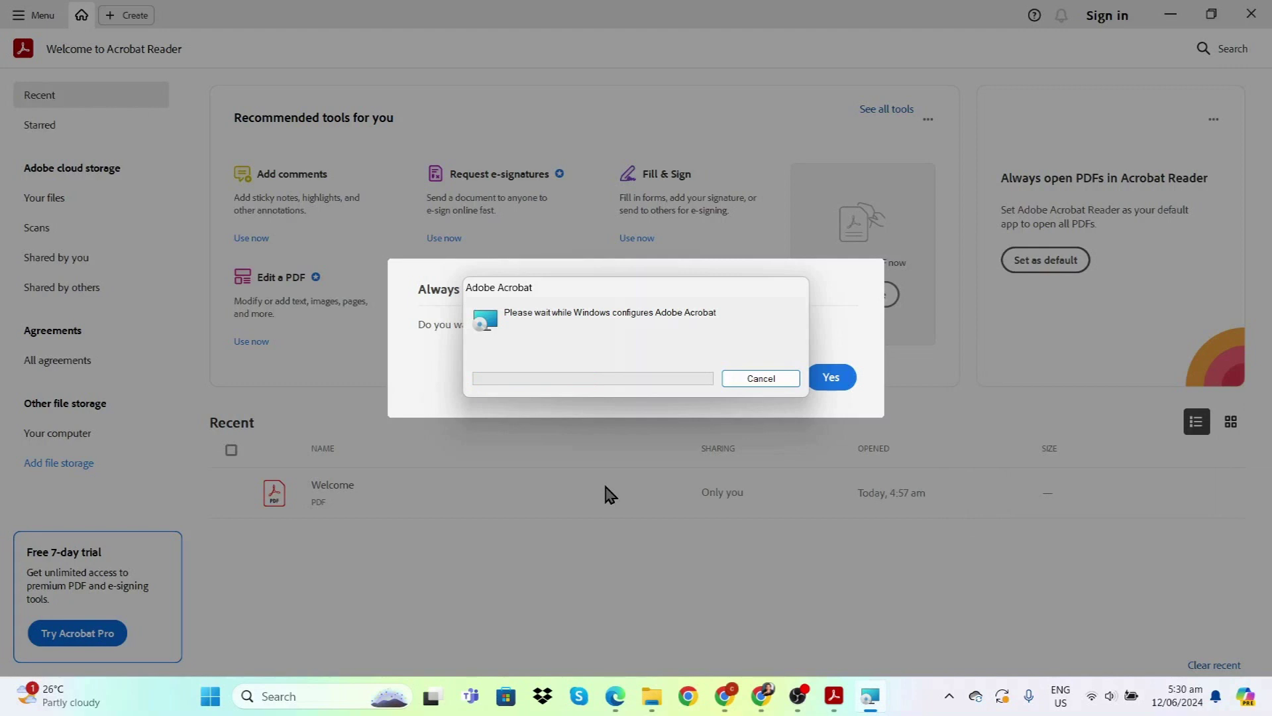
pyautogui.click(763, 376)
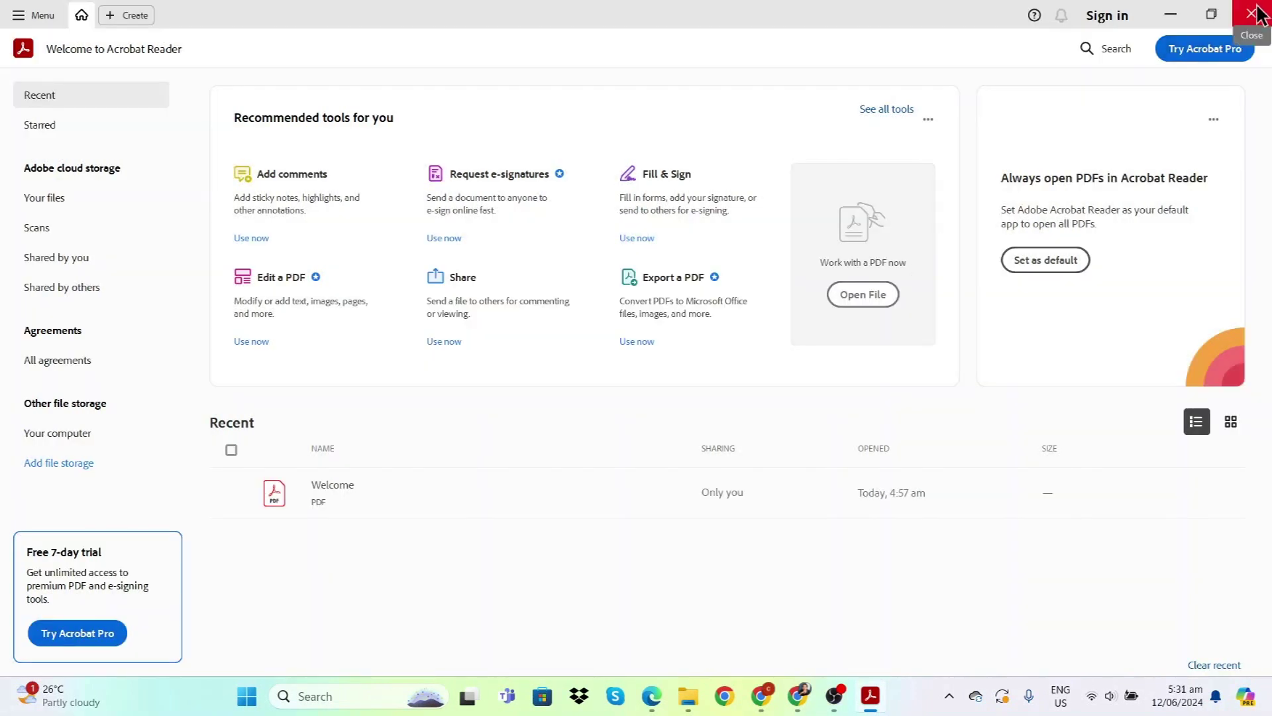
# Close Adobe Acrobat Reader to return to the desktop
pyautogui.click(1250, 14)
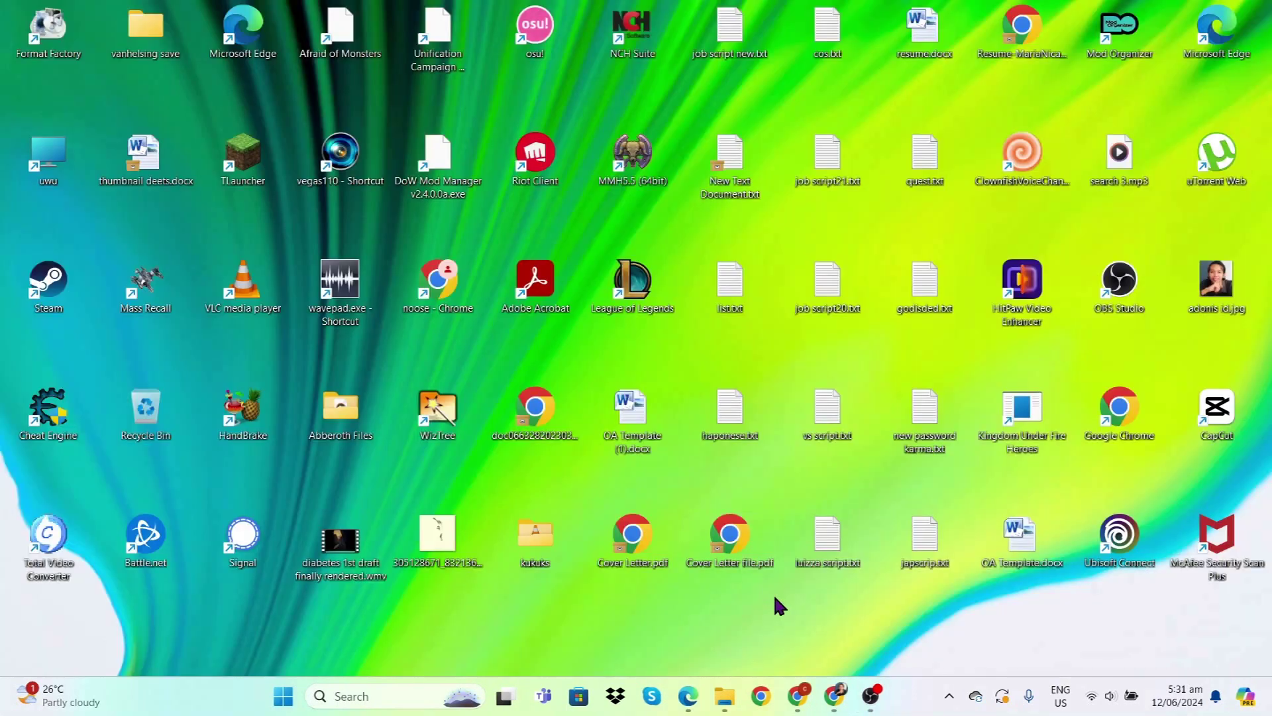